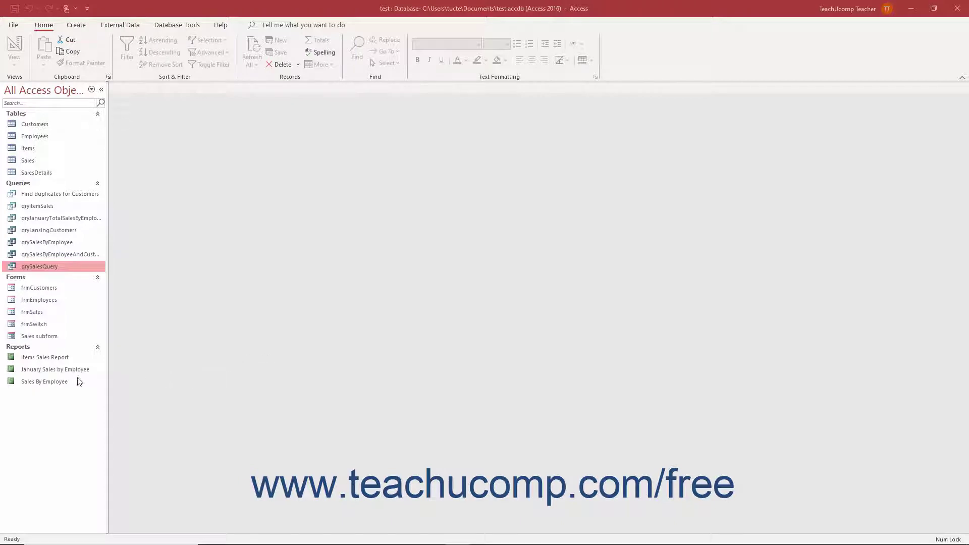
# Open Items Sales Report in Design View, narrow the ItemName text box, then close without saving.
pyautogui.click(63, 358)
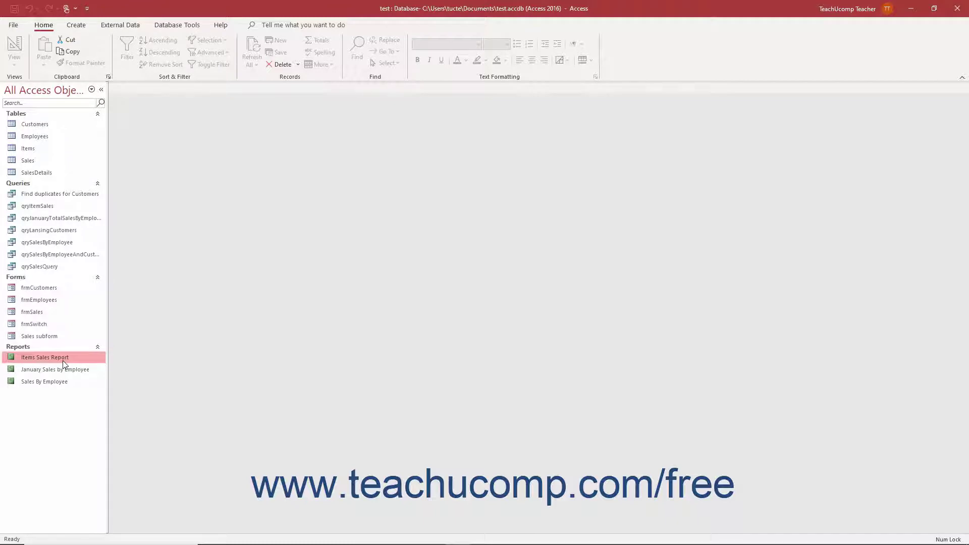
pyautogui.rightClick(63, 360)
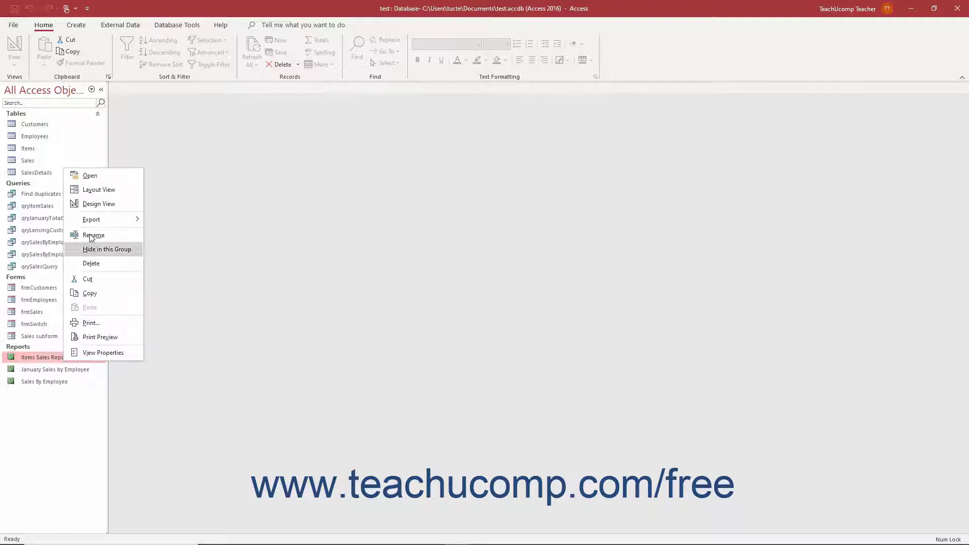
pyautogui.click(101, 202)
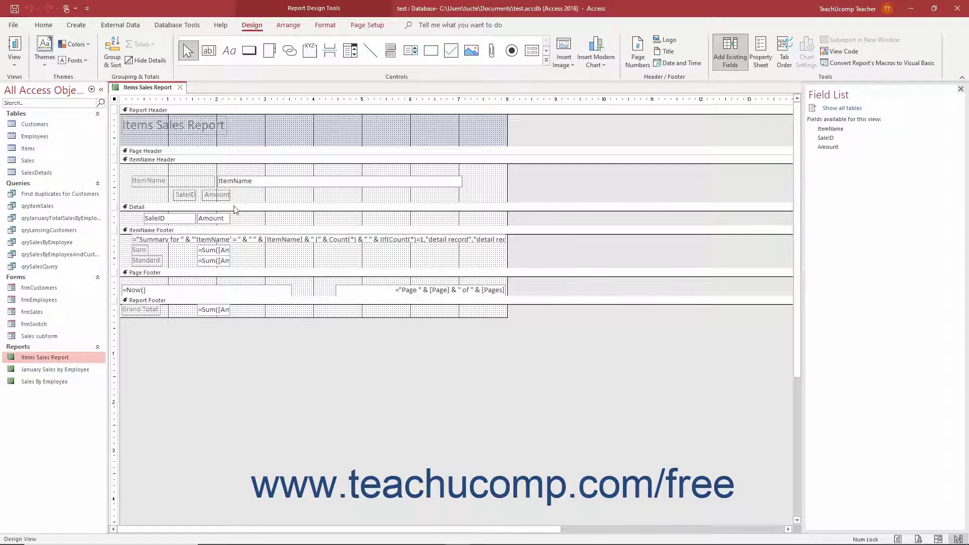
pyautogui.click(256, 185)
pyautogui.moveTo(461, 182); pyautogui.dragTo(411, 182)
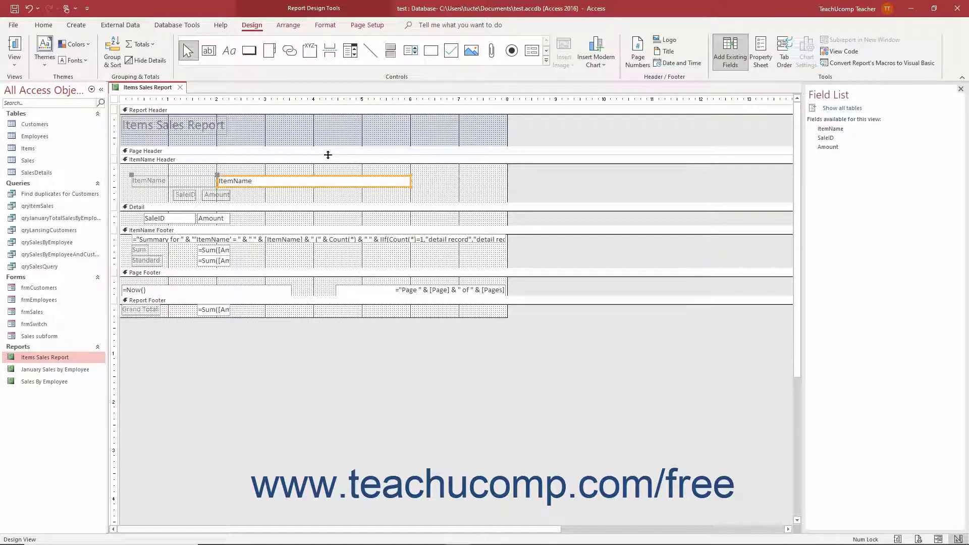
pyautogui.click(180, 88)
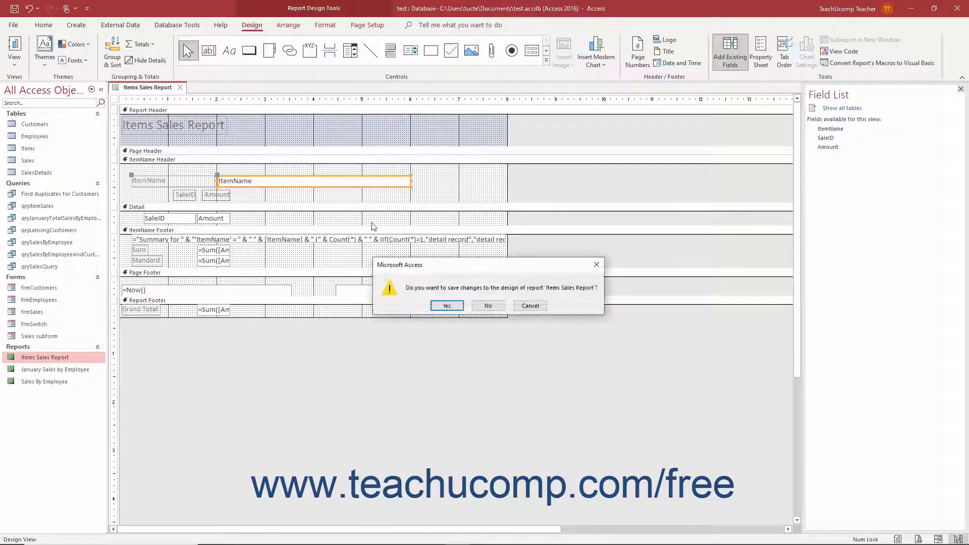
pyautogui.click(482, 305)
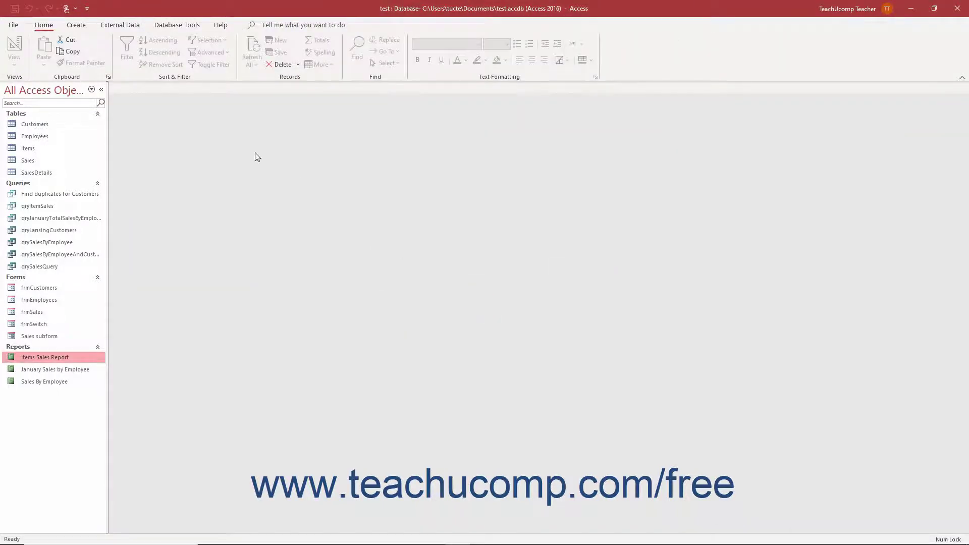
# Create a new blank report in Report Design and select its Page Footer section.
pyautogui.click(77, 25)
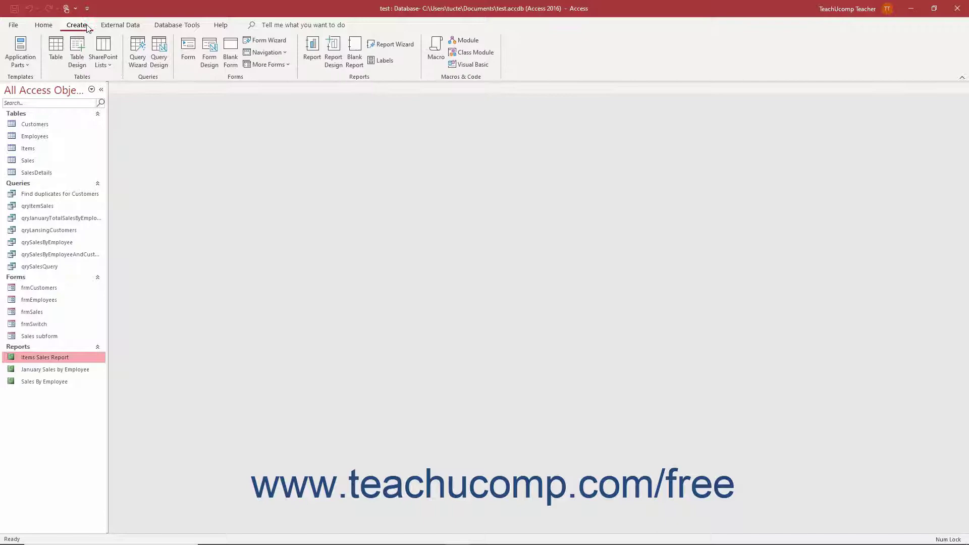
pyautogui.click(333, 59)
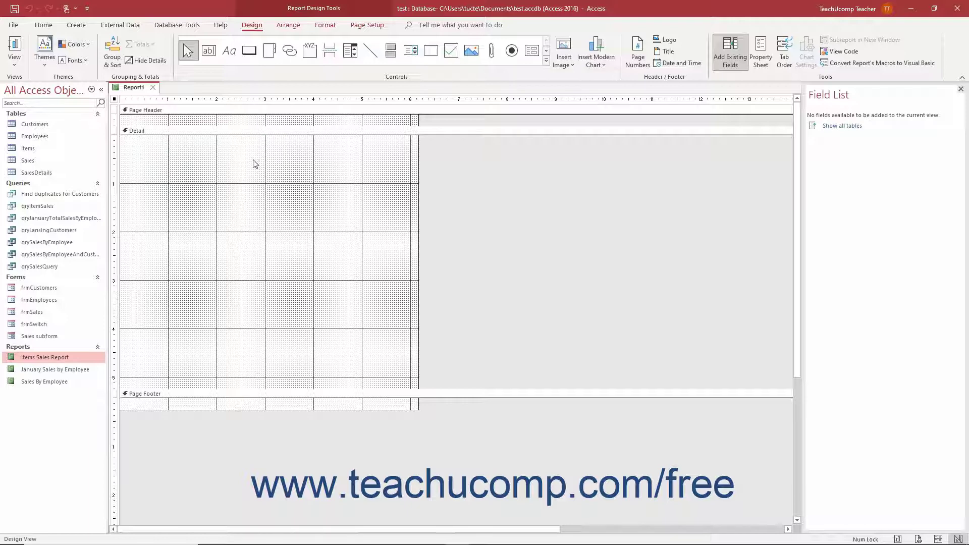
pyautogui.click(220, 394)
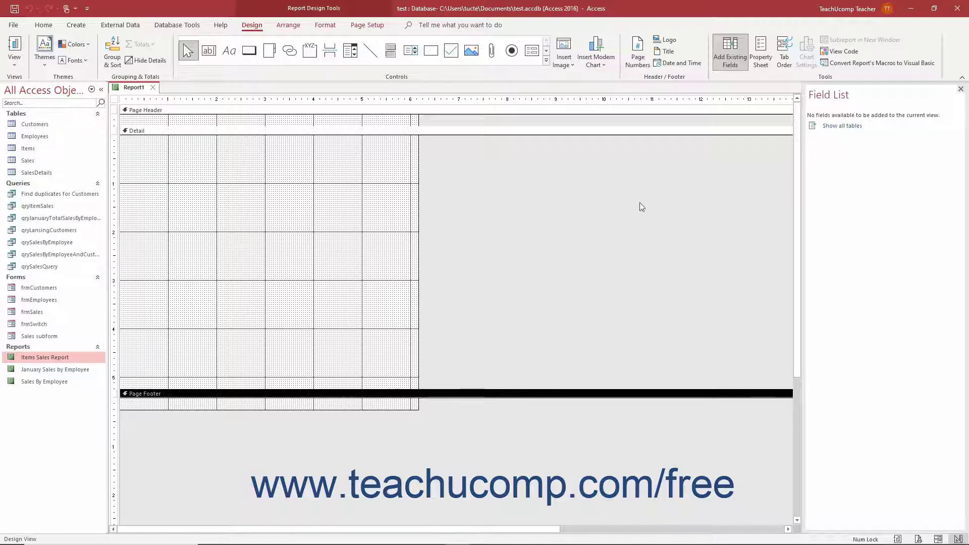
# Set the report's Record Source to qrySalesQuery and show its field list.
pyautogui.click(761, 59)
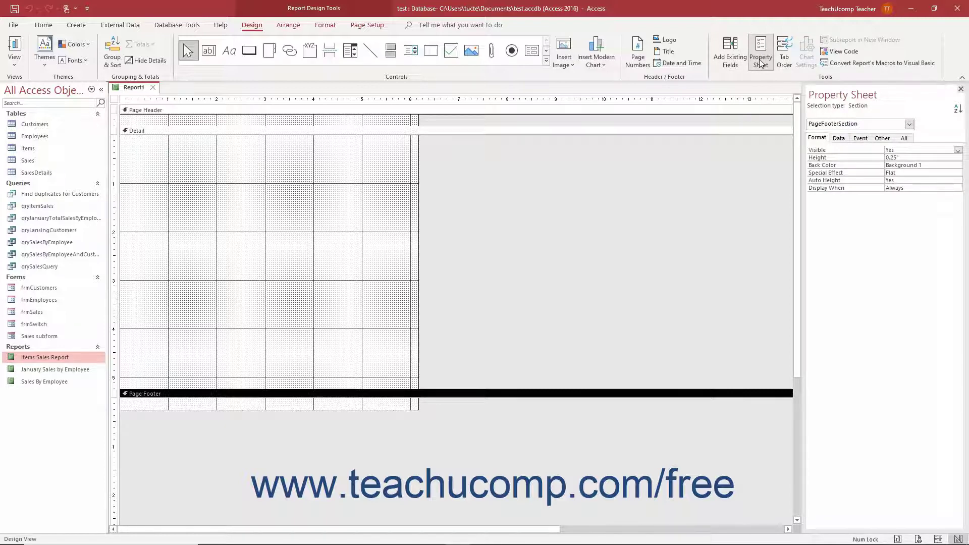
pyautogui.click(909, 124)
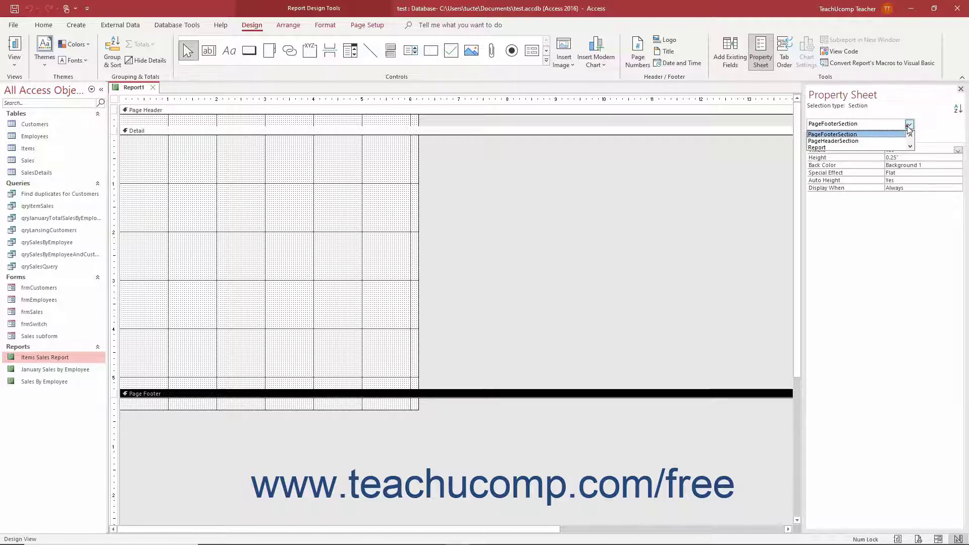
pyautogui.click(888, 147)
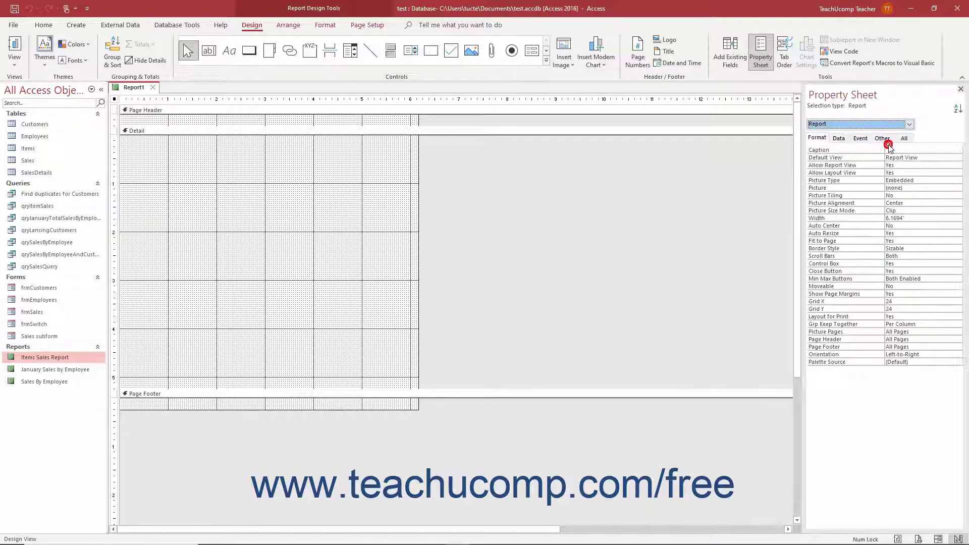
pyautogui.click(850, 141)
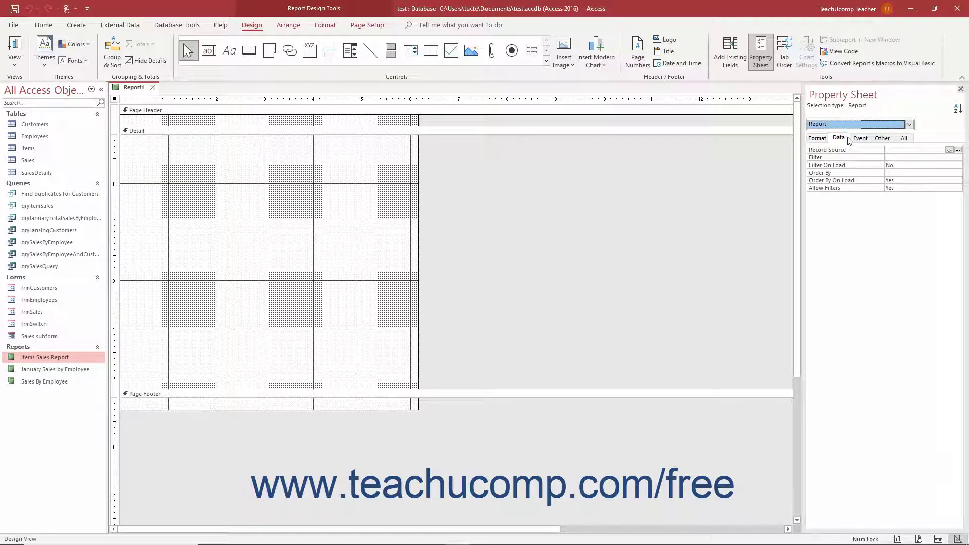
pyautogui.click(897, 149)
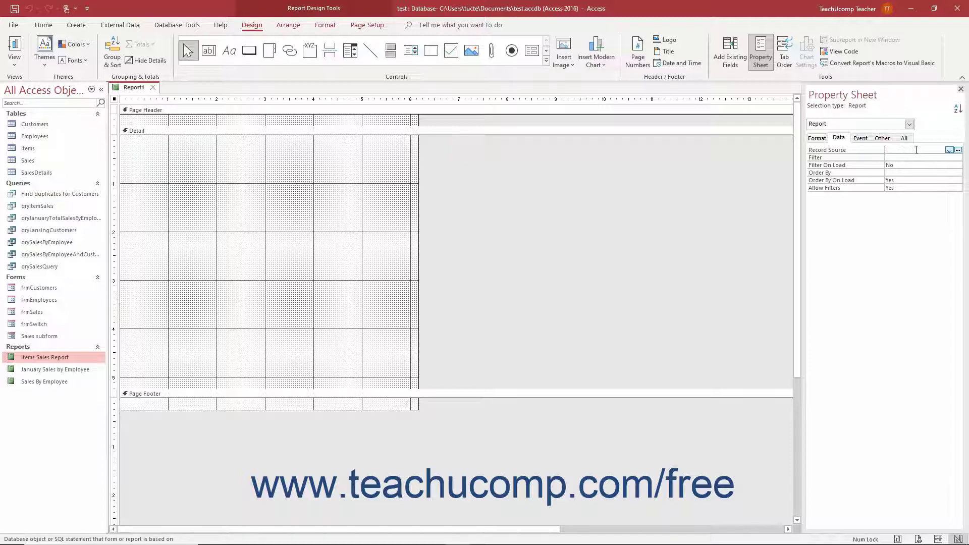
pyautogui.click(950, 150)
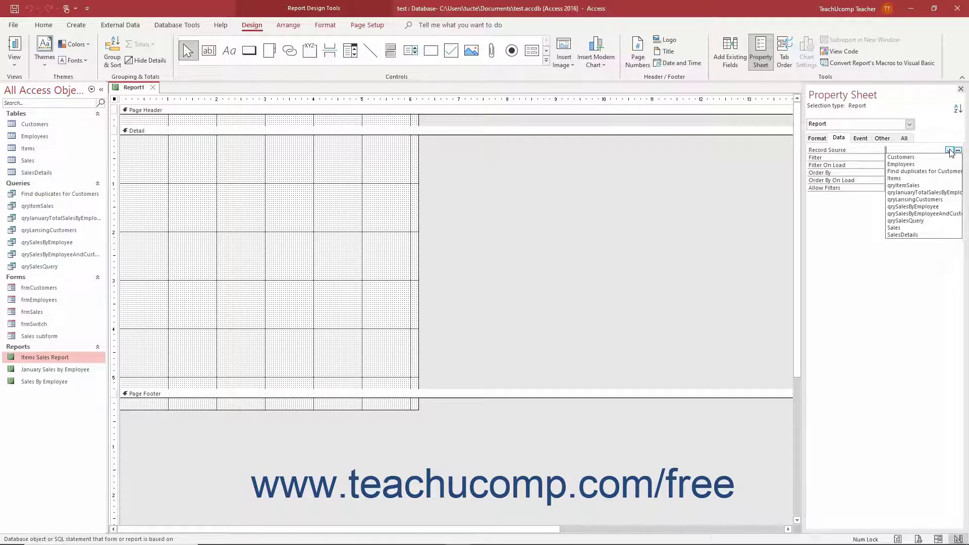
pyautogui.click(913, 220)
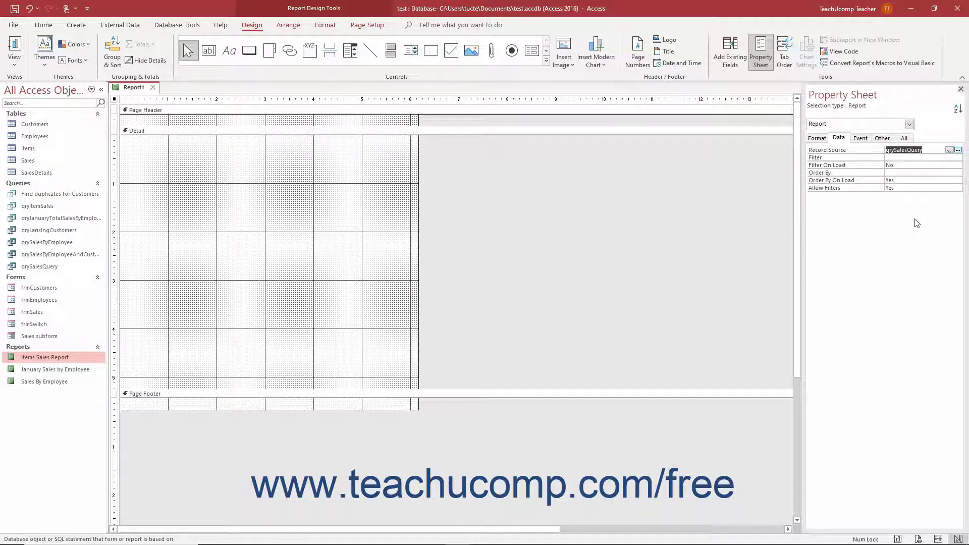
pyautogui.click(740, 63)
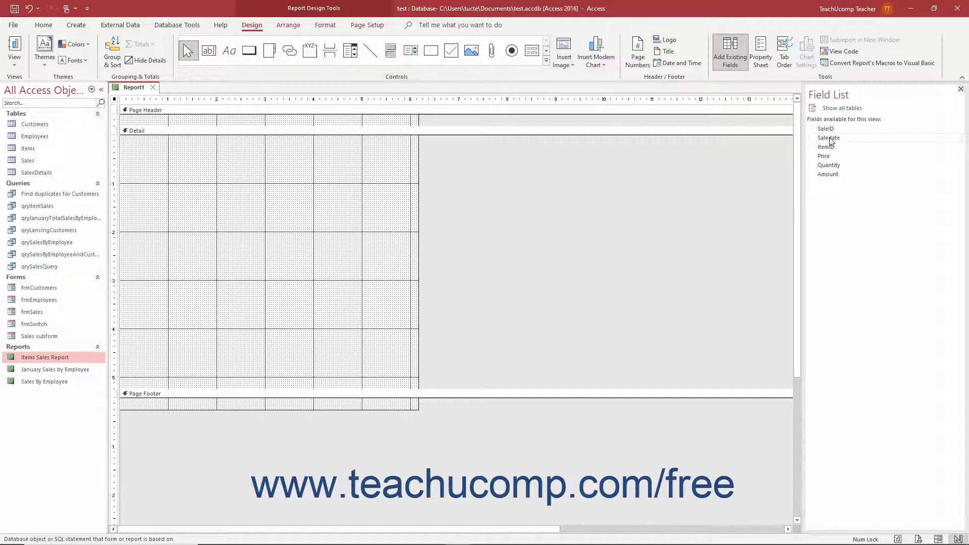
# Place SaleID, Saledate, ItemID, Price, Quantity and Amount stacked in the Detail section.
pyautogui.moveTo(826, 129); pyautogui.dragTo(162, 147)
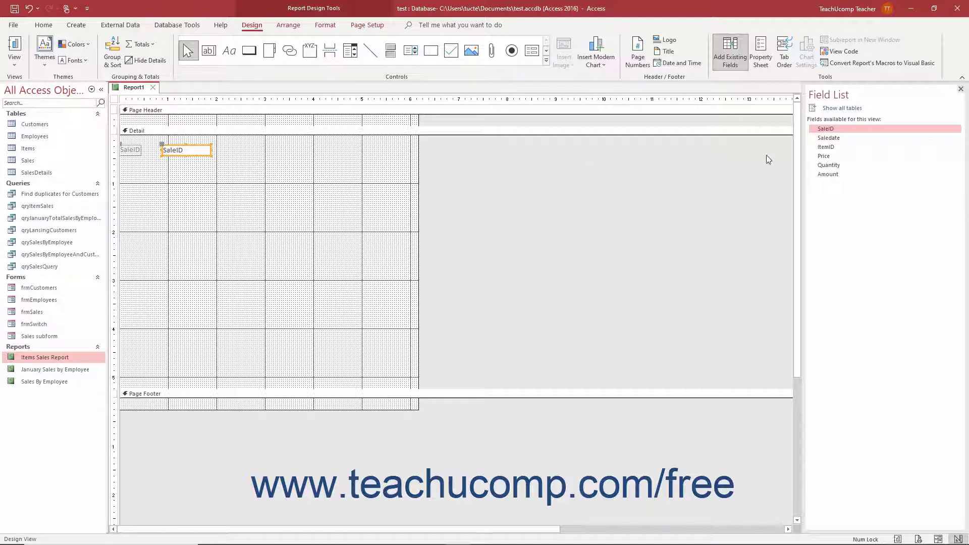
pyautogui.moveTo(819, 141); pyautogui.dragTo(163, 164)
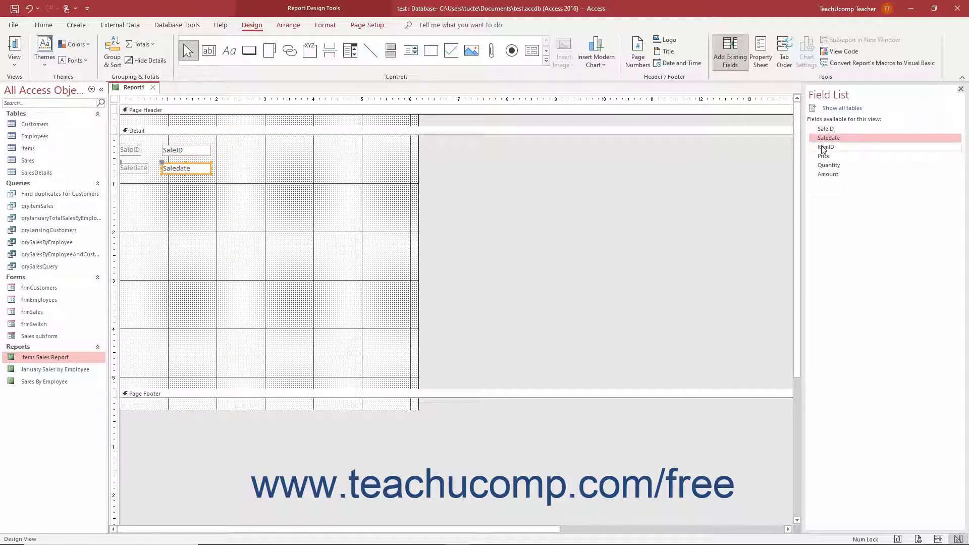
pyautogui.moveTo(821, 150); pyautogui.dragTo(163, 183)
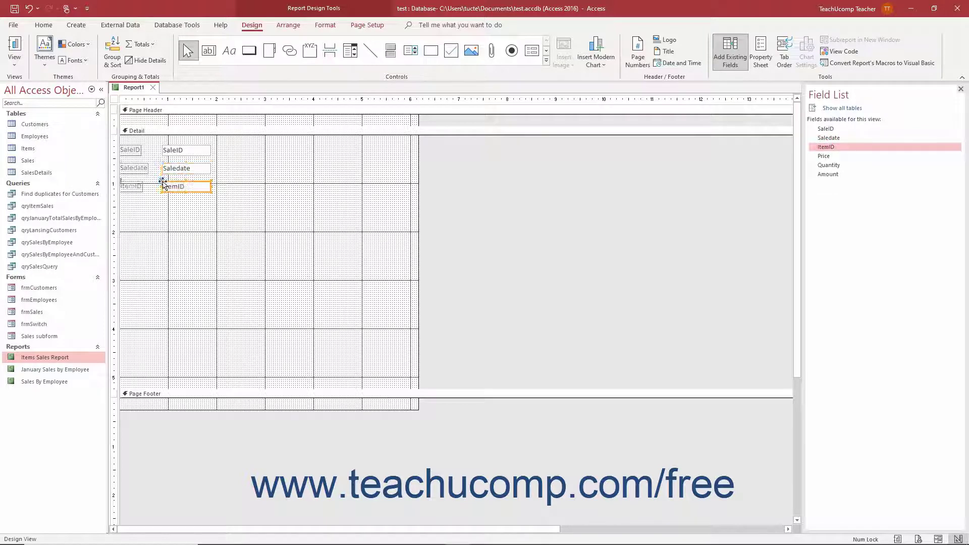
pyautogui.moveTo(824, 156); pyautogui.dragTo(163, 198)
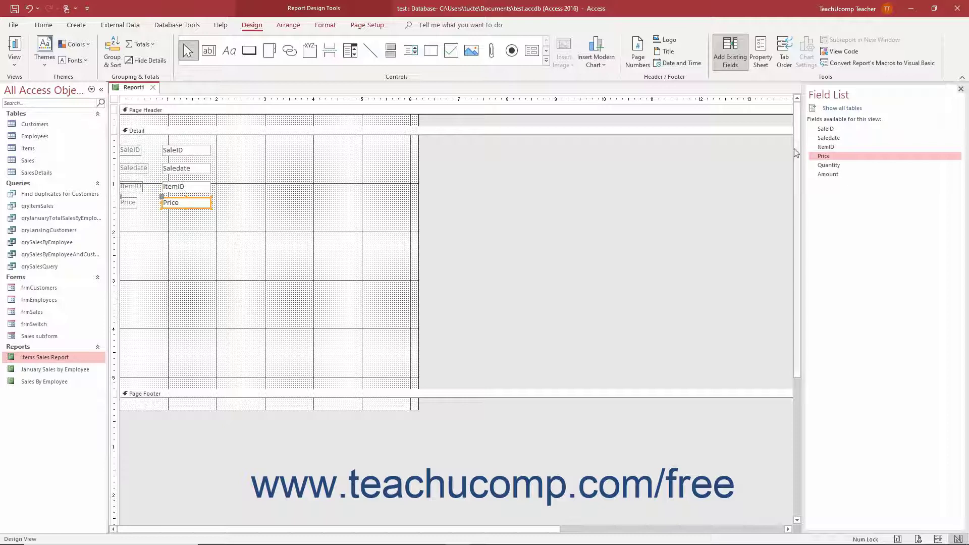
pyautogui.moveTo(831, 166); pyautogui.dragTo(165, 221)
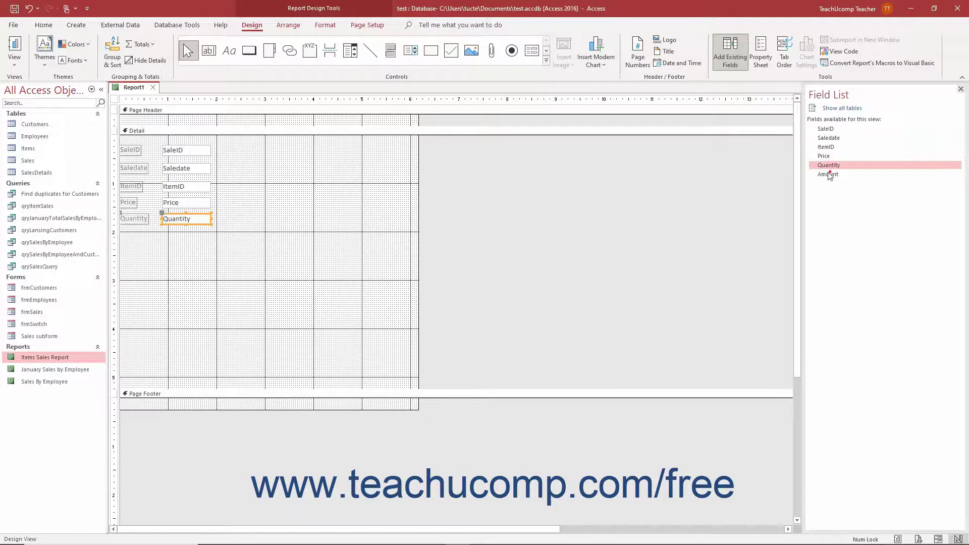
pyautogui.moveTo(829, 175); pyautogui.dragTo(165, 235)
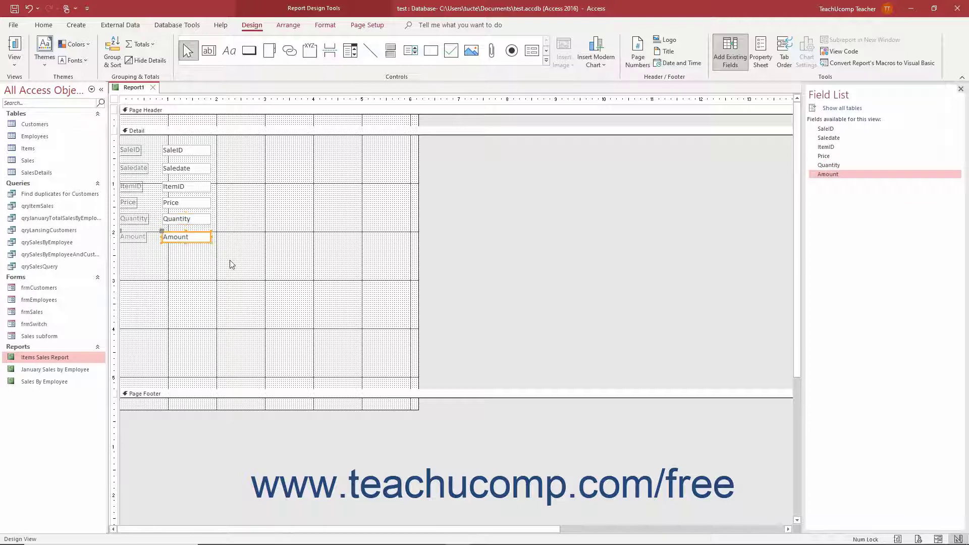
# Select the Detail, Page Header and Page Footer section bars in turn.
pyautogui.click(240, 134)
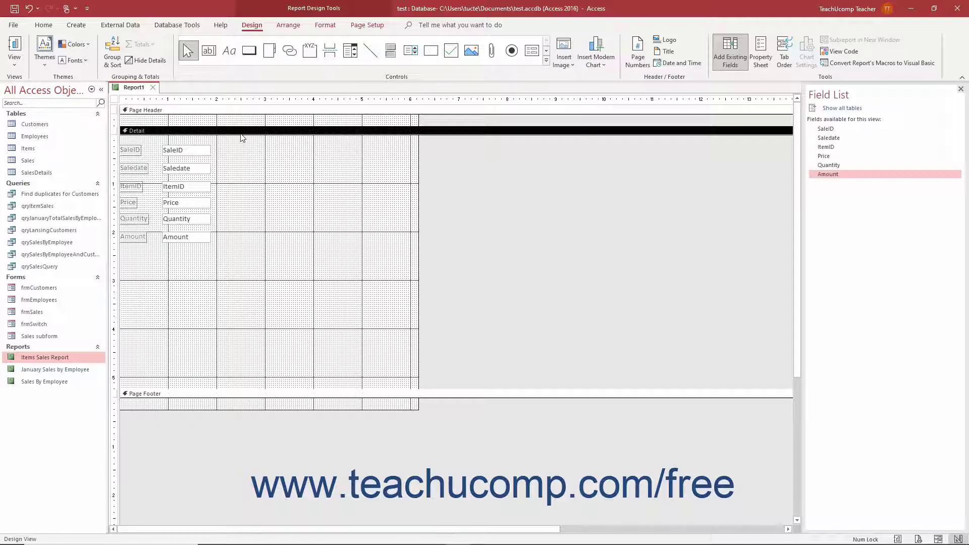
pyautogui.click(255, 111)
pyautogui.click(259, 395)
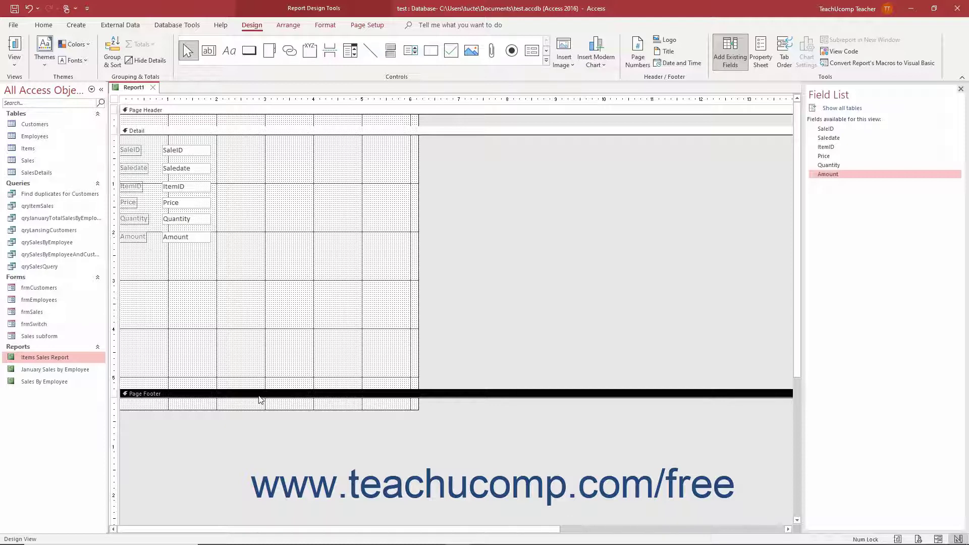
# Add Report Header/Footer sections from the grid's shortcut menu and select each new section bar.
pyautogui.rightClick(259, 399)
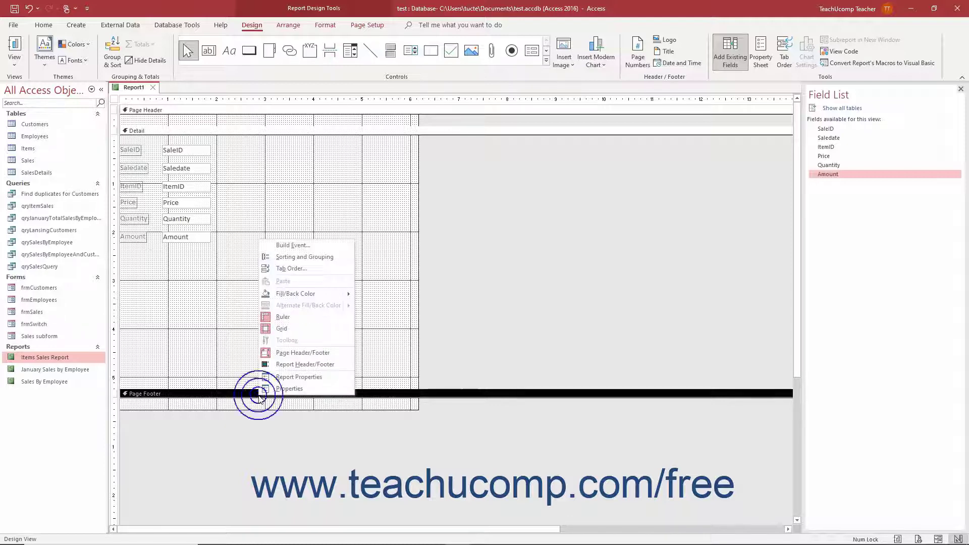
pyautogui.click(293, 365)
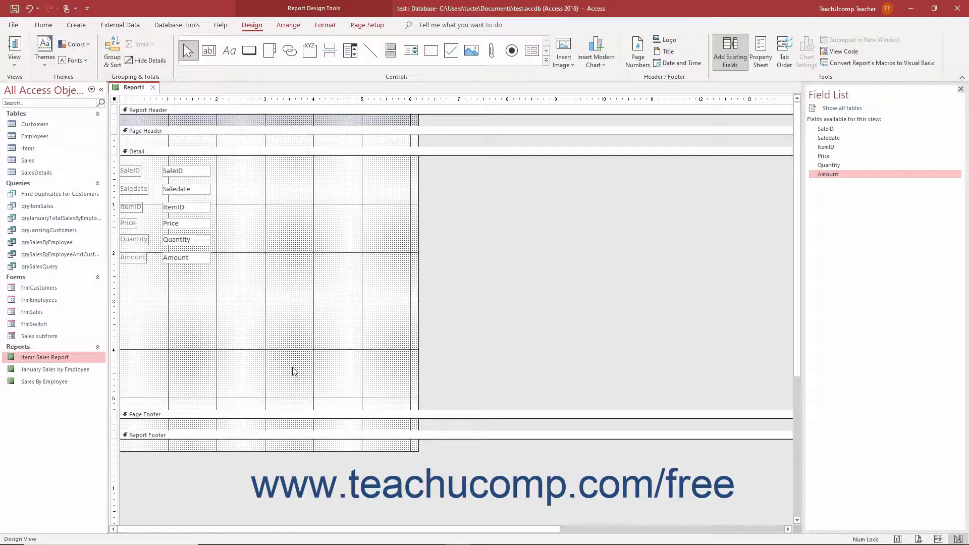
pyautogui.click(266, 110)
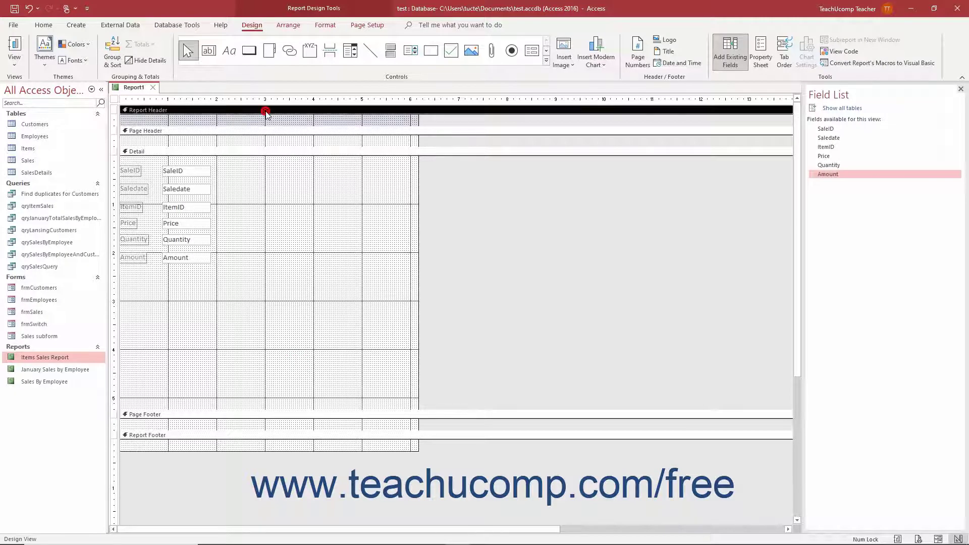
pyautogui.click(231, 436)
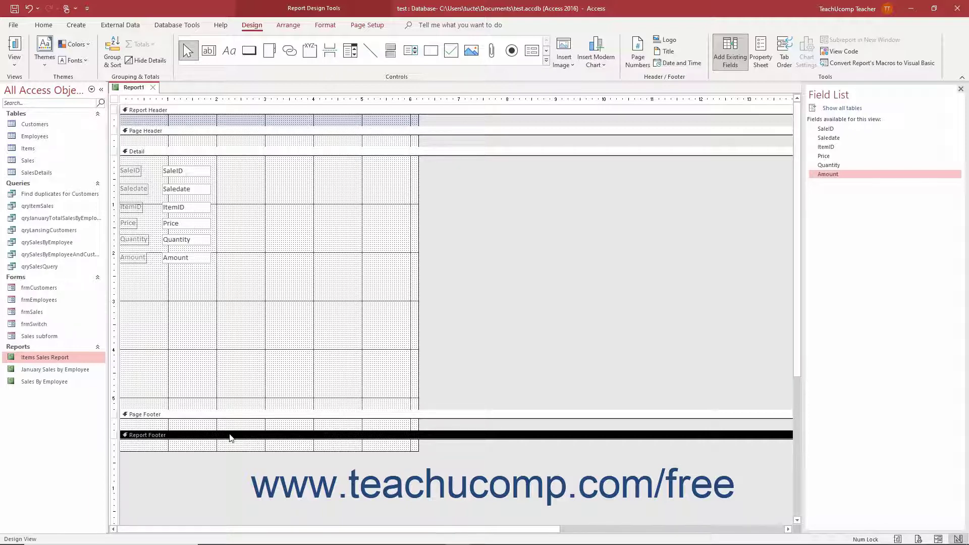
pyautogui.click(243, 111)
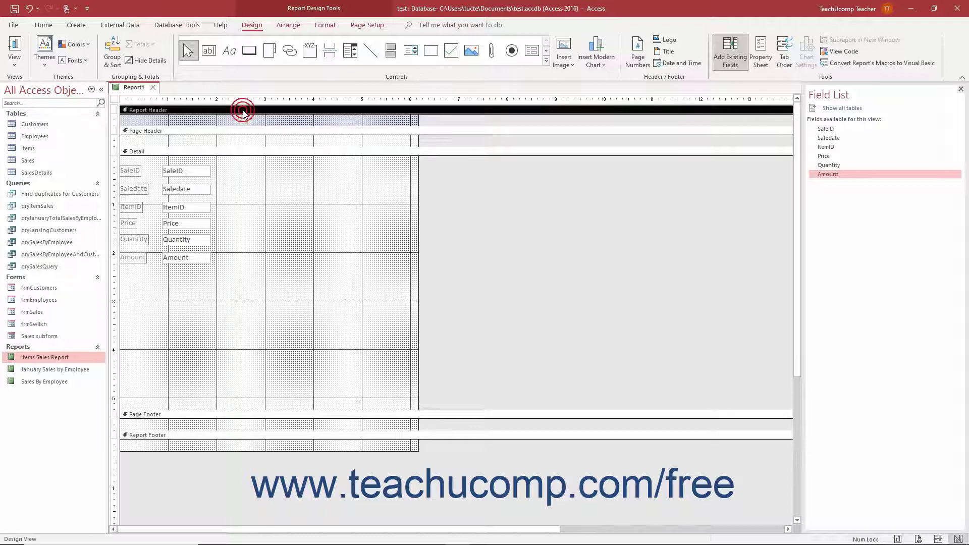
pyautogui.click(201, 436)
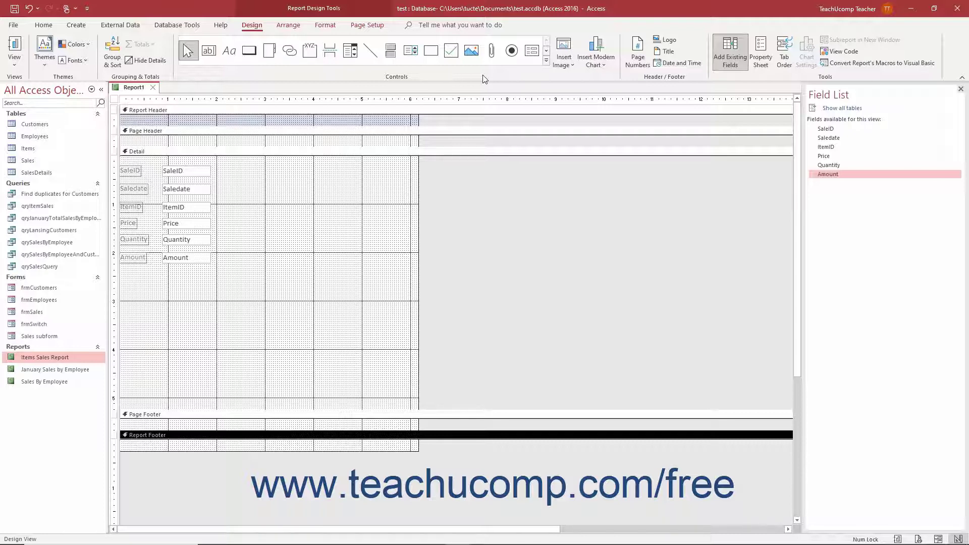
# Draw a 'Sales Report' label in the Report Header and drag the Detail section's bottom edge up.
pyautogui.click(232, 54)
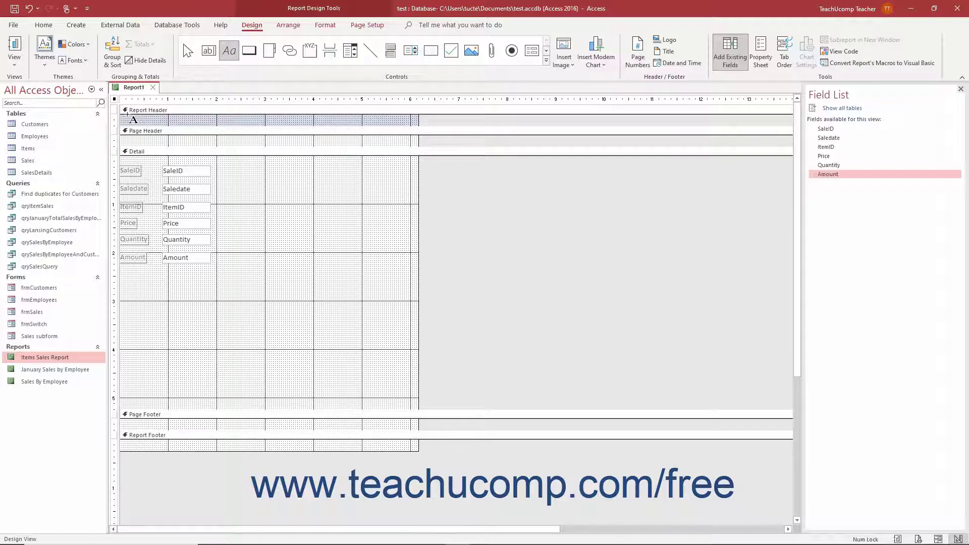
pyautogui.moveTo(128, 115); pyautogui.dragTo(267, 127)
pyautogui.write('Sal')
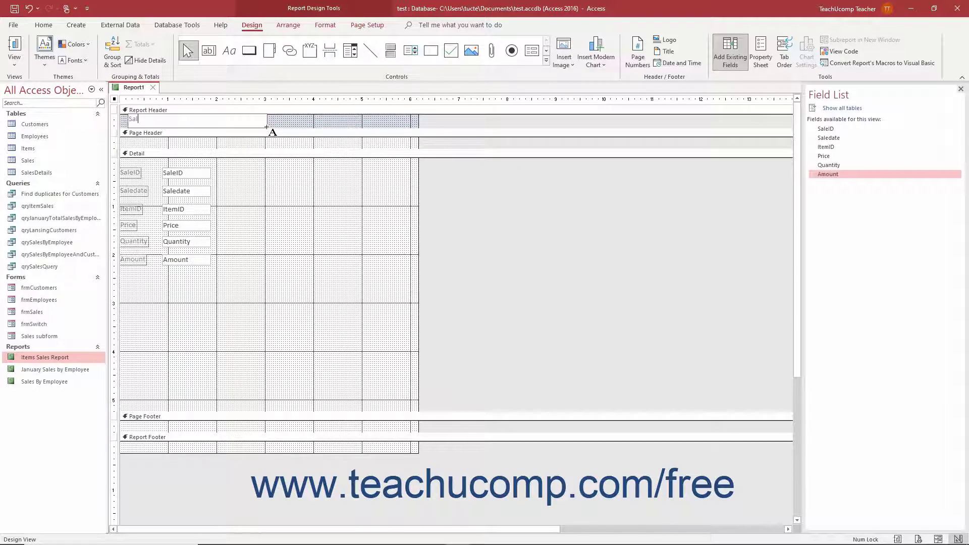
pyautogui.write('es Report')
pyautogui.click(281, 121)
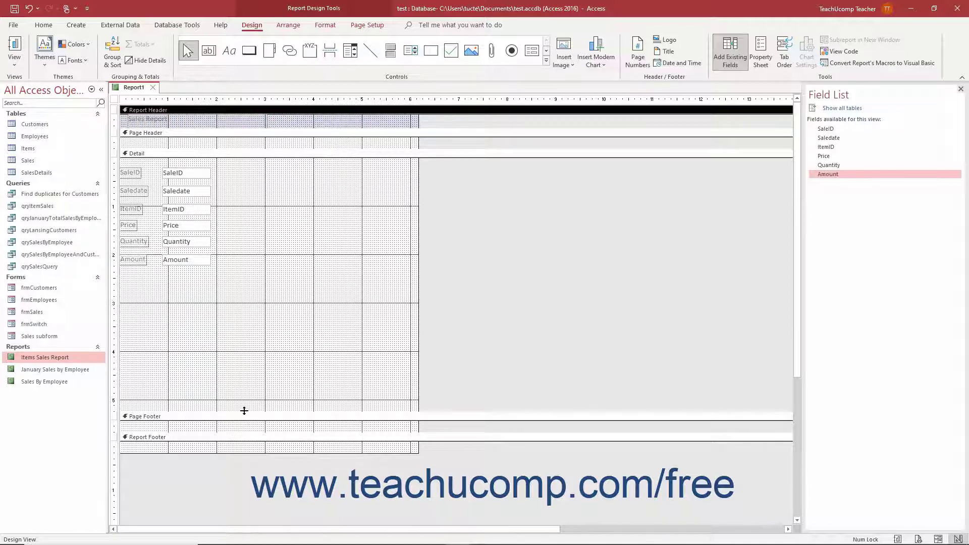
pyautogui.moveTo(244, 408); pyautogui.dragTo(238, 280)
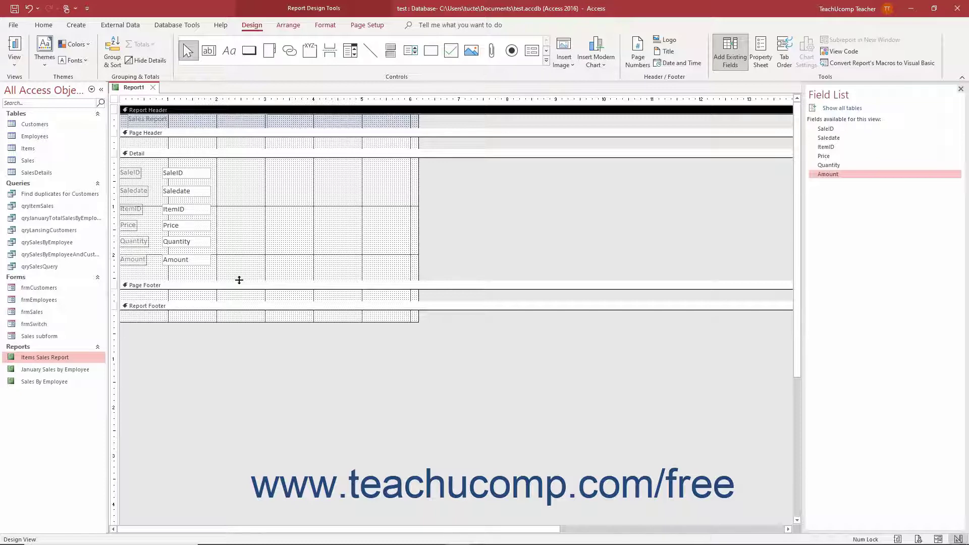
pyautogui.click(18, 68)
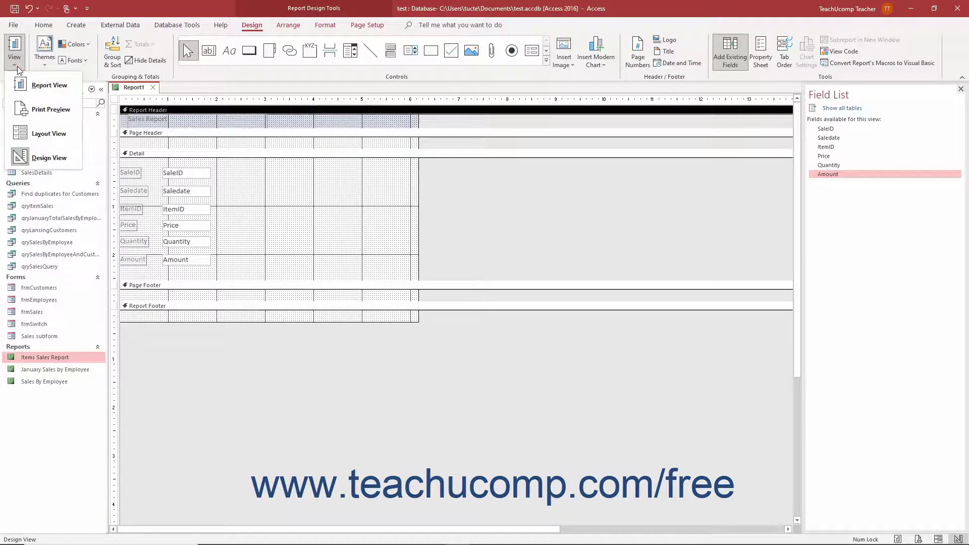
pyautogui.click(27, 111)
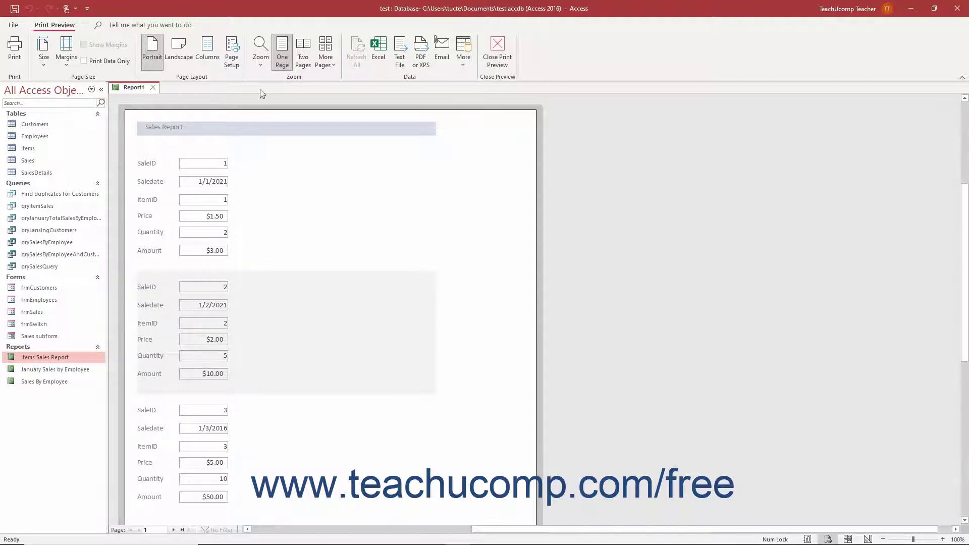
pyautogui.click(303, 50)
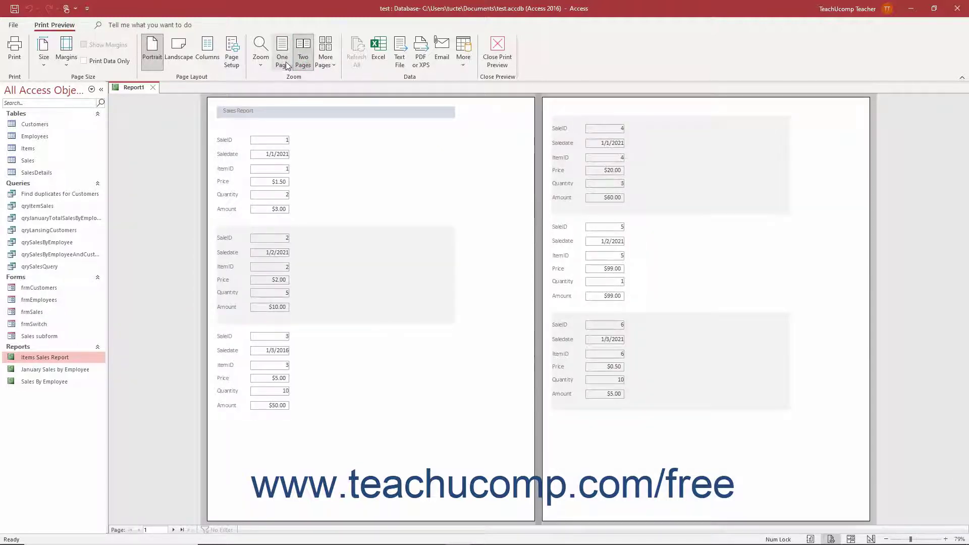
pyautogui.click(285, 65)
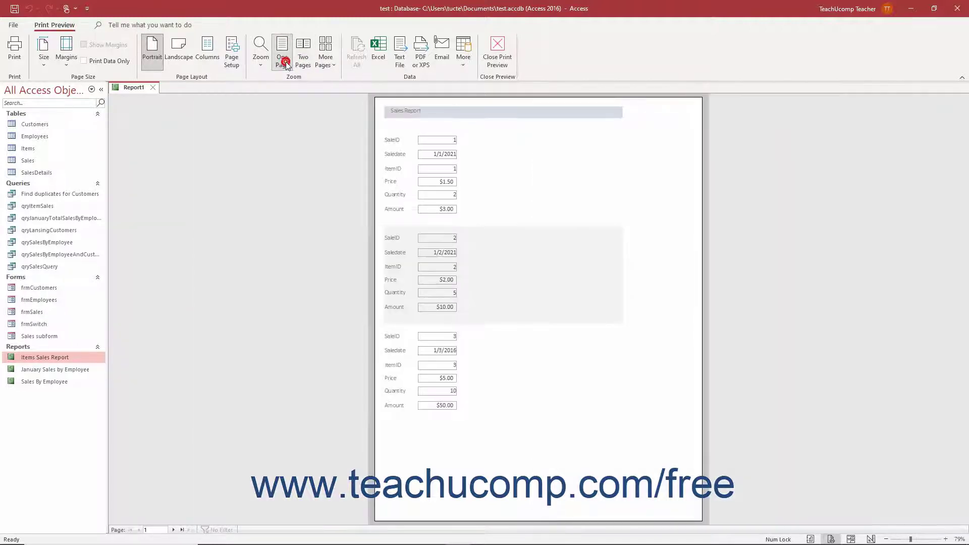
pyautogui.click(503, 71)
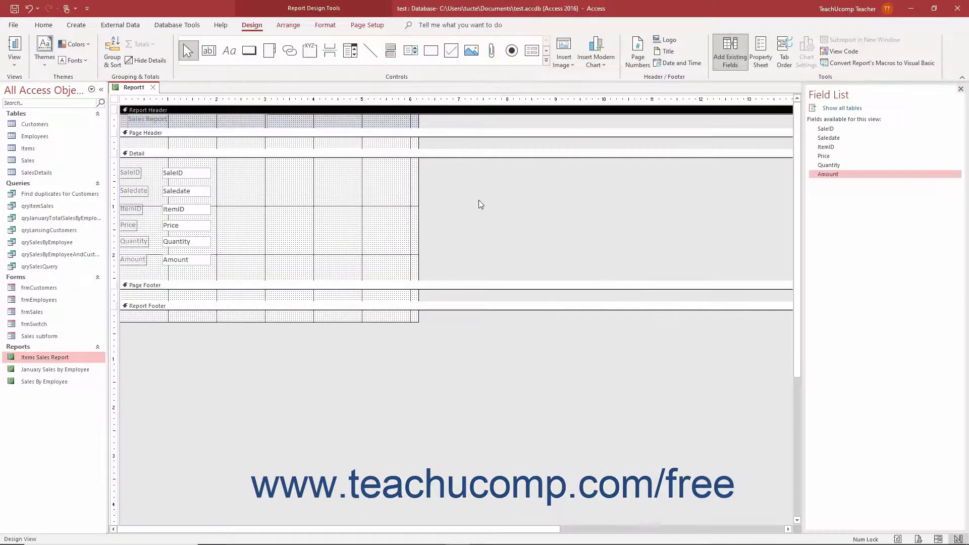